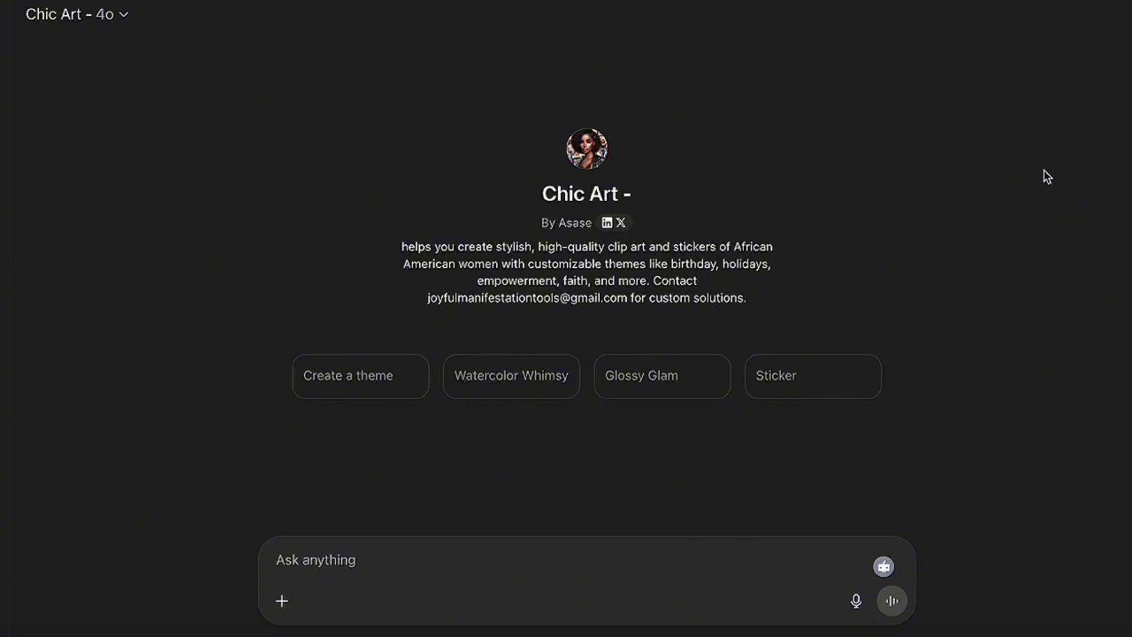
Paste the Amira Cosmetics persona text and photo into the Chic Art chat and add a request for 4 clip art ideas
click(637, 556)
key(ctrl+v)
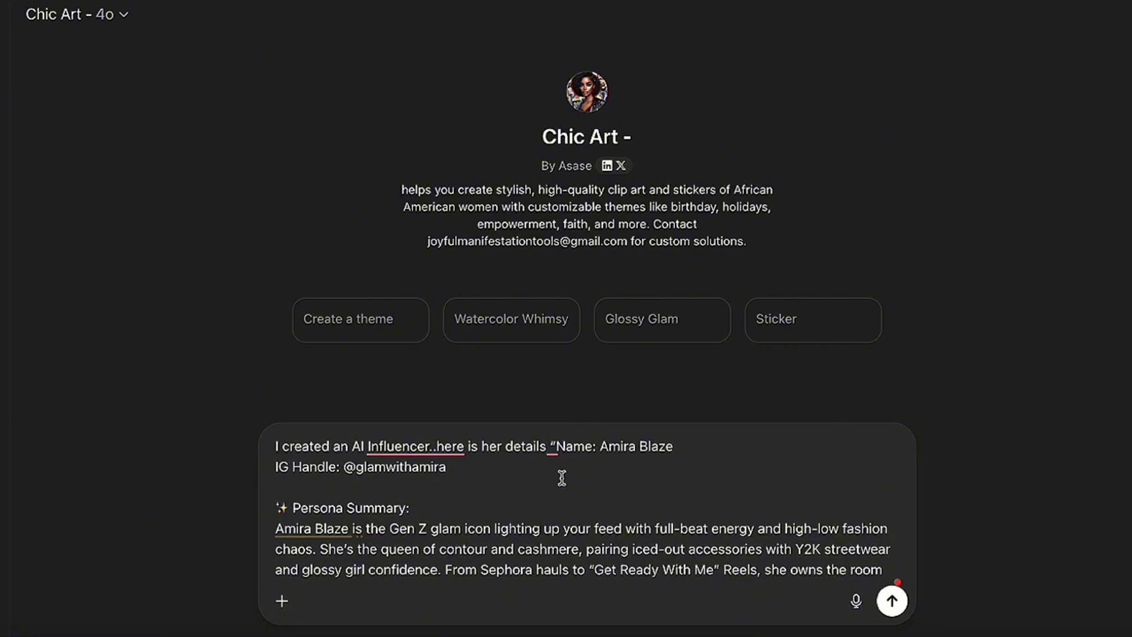
key(ctrl+v)
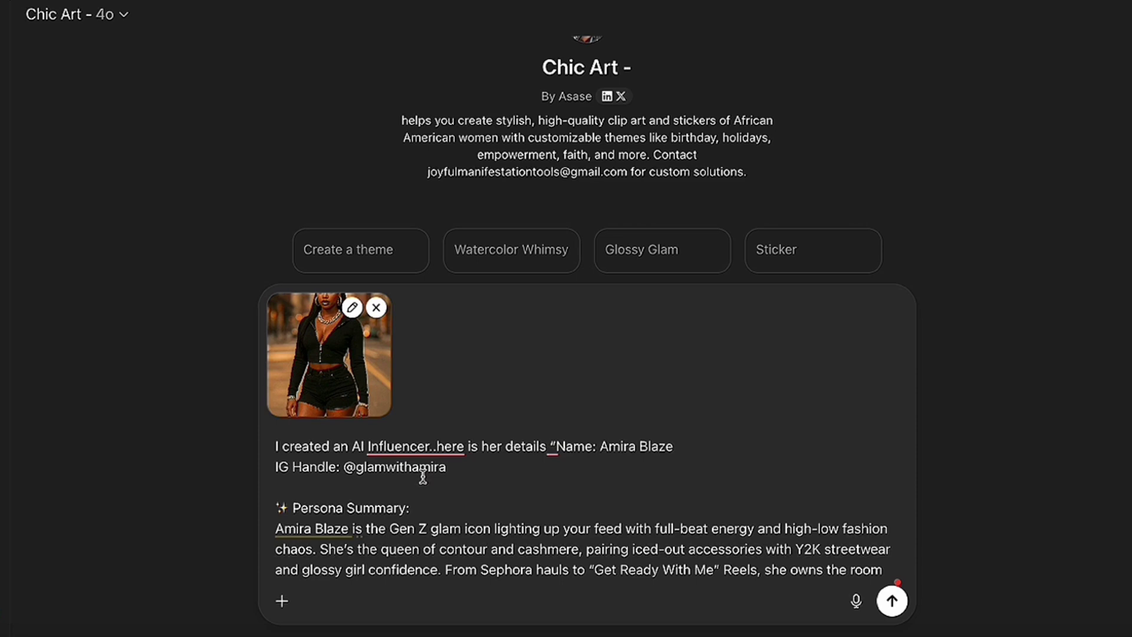
scroll(423, 478, down, 1)
scroll(423, 478, up, 1)
scroll(530, 507, down, 10)
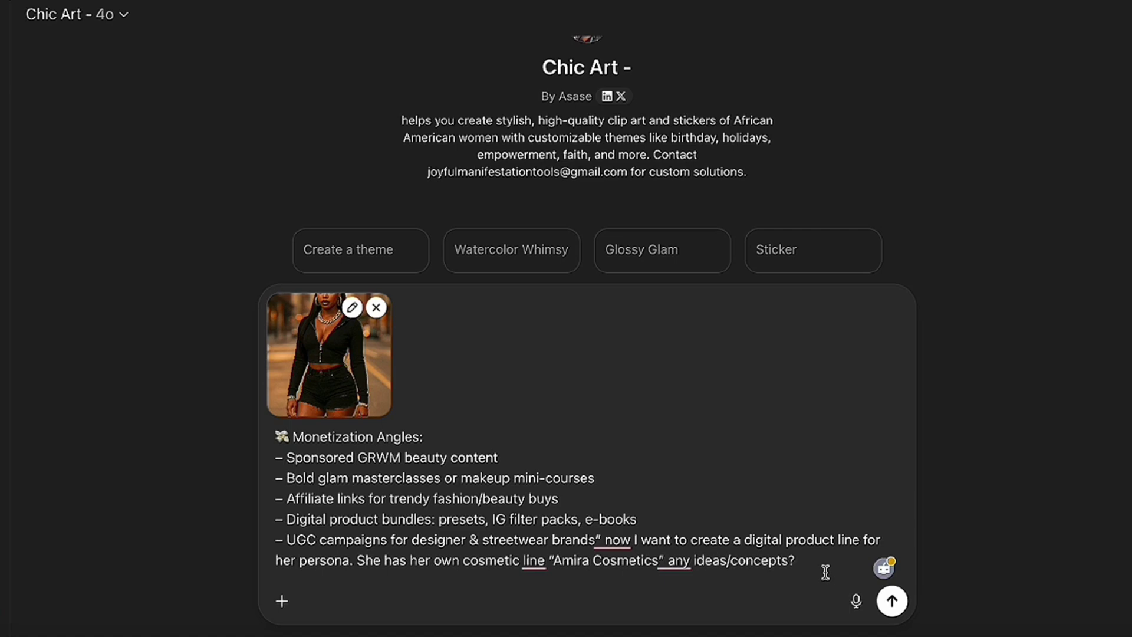
click(668, 560)
text(pleae)
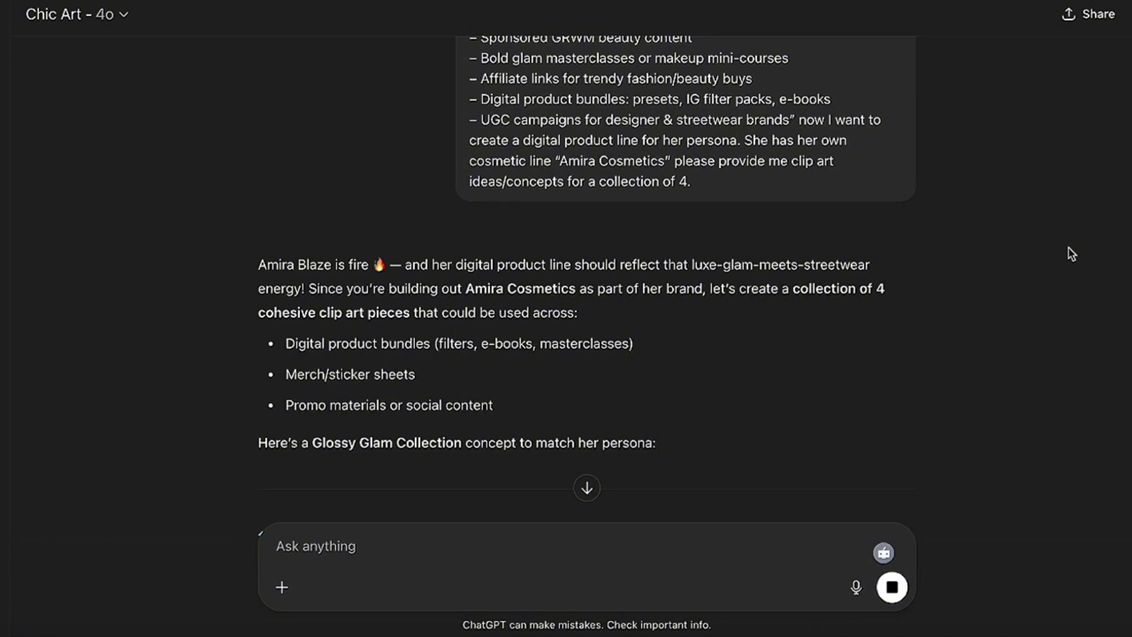
Review the Glam Force Four concepts, then select and right-click the GRWM Queen heading
scroll(919, 426, down, 4)
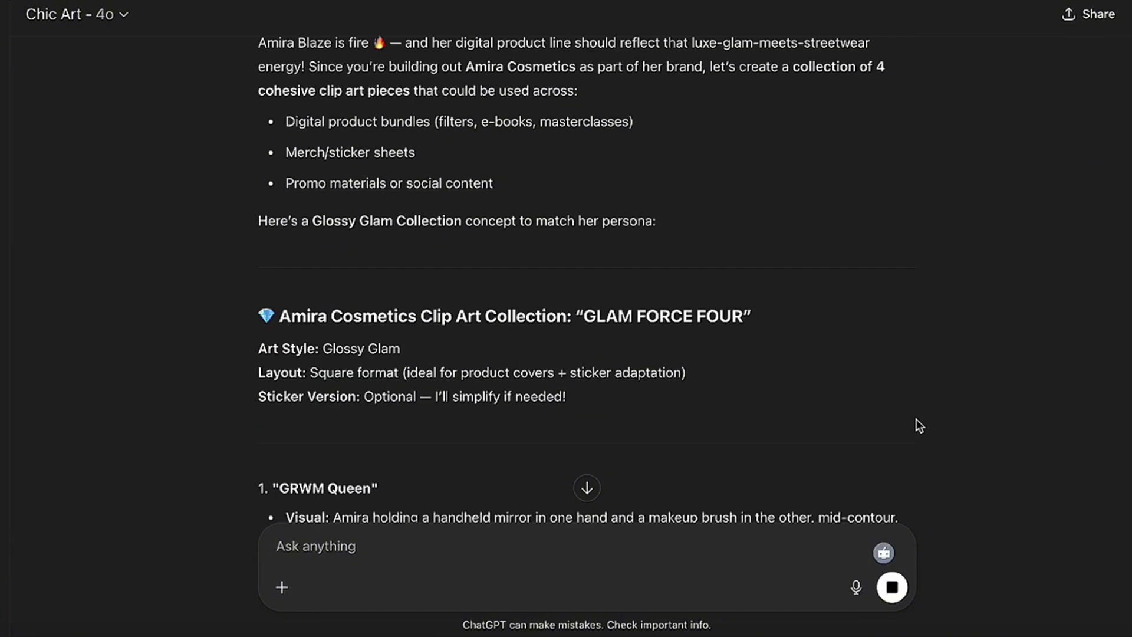
scroll(919, 425, down, 1)
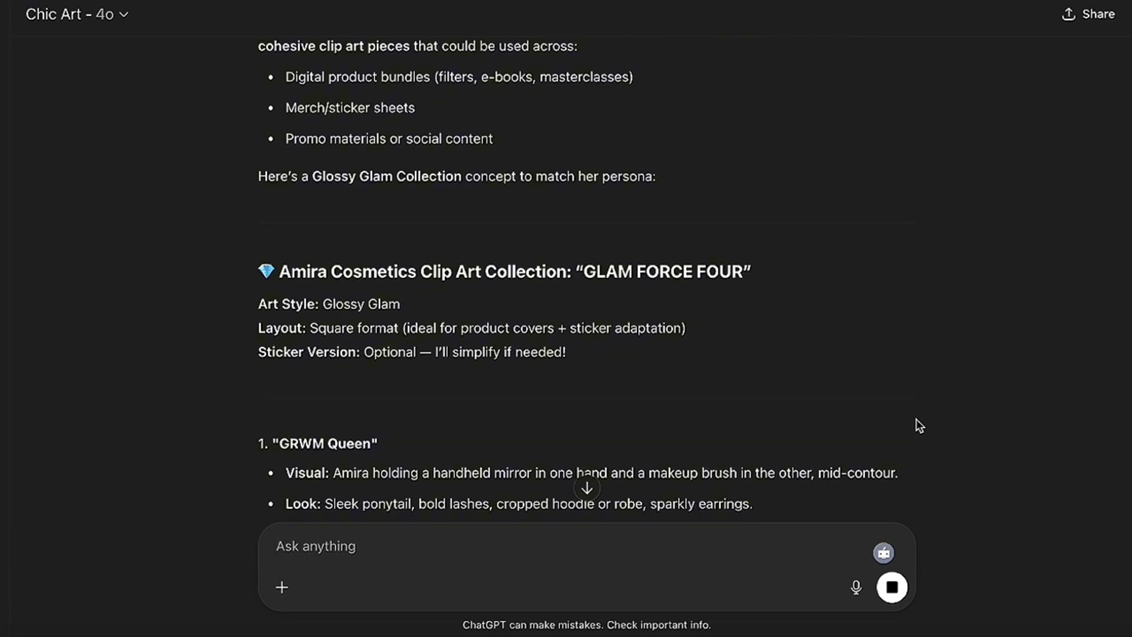
scroll(919, 425, down, 4)
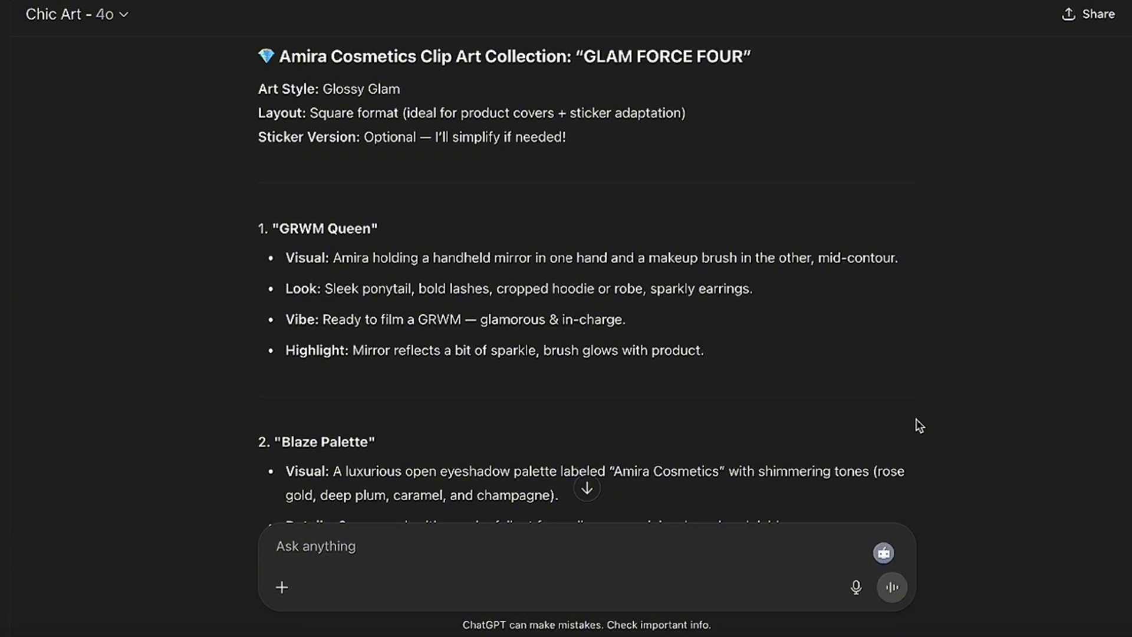
scroll(920, 426, down, 3)
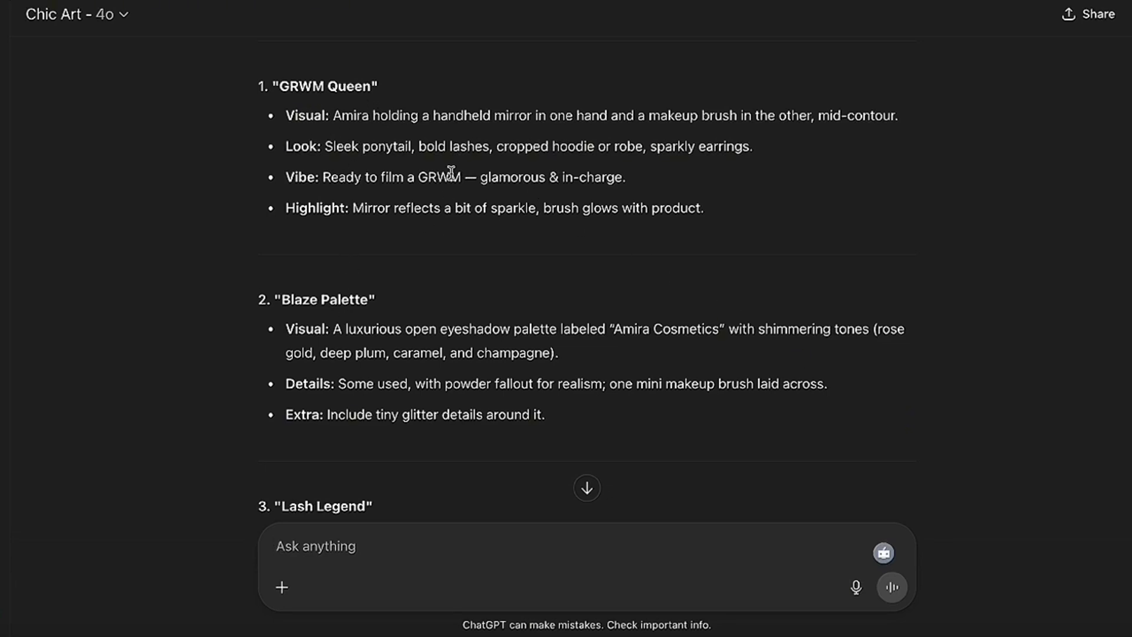
scroll(370, 394, down, 5)
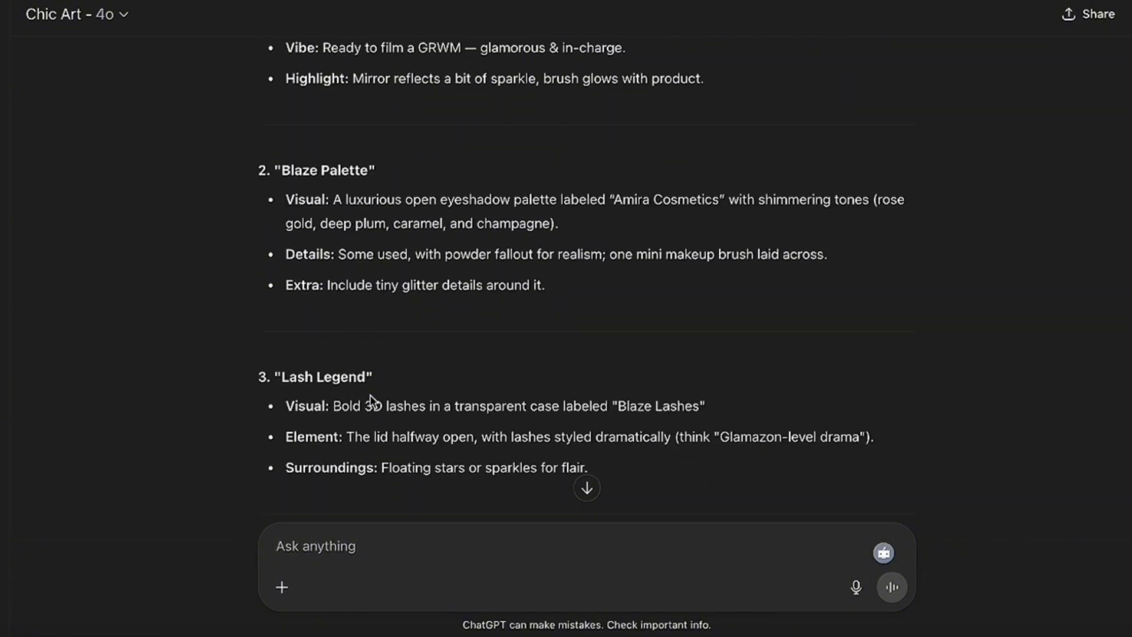
scroll(370, 395, up, 7)
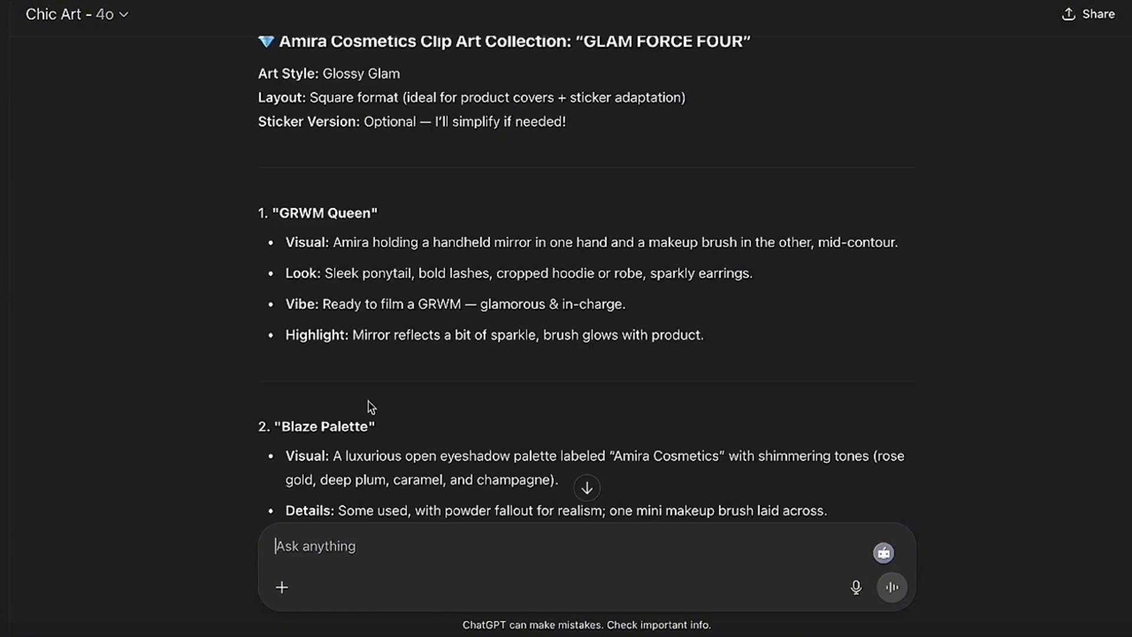
scroll(370, 413, up, 1)
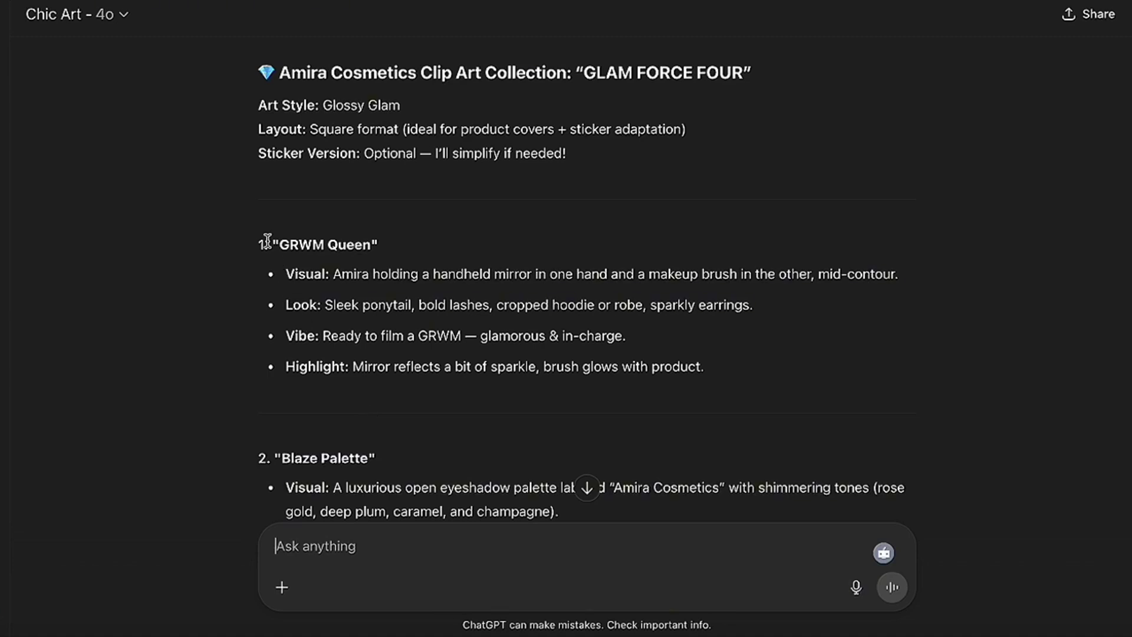
drag(264, 244, 393, 259)
right_click(329, 243)
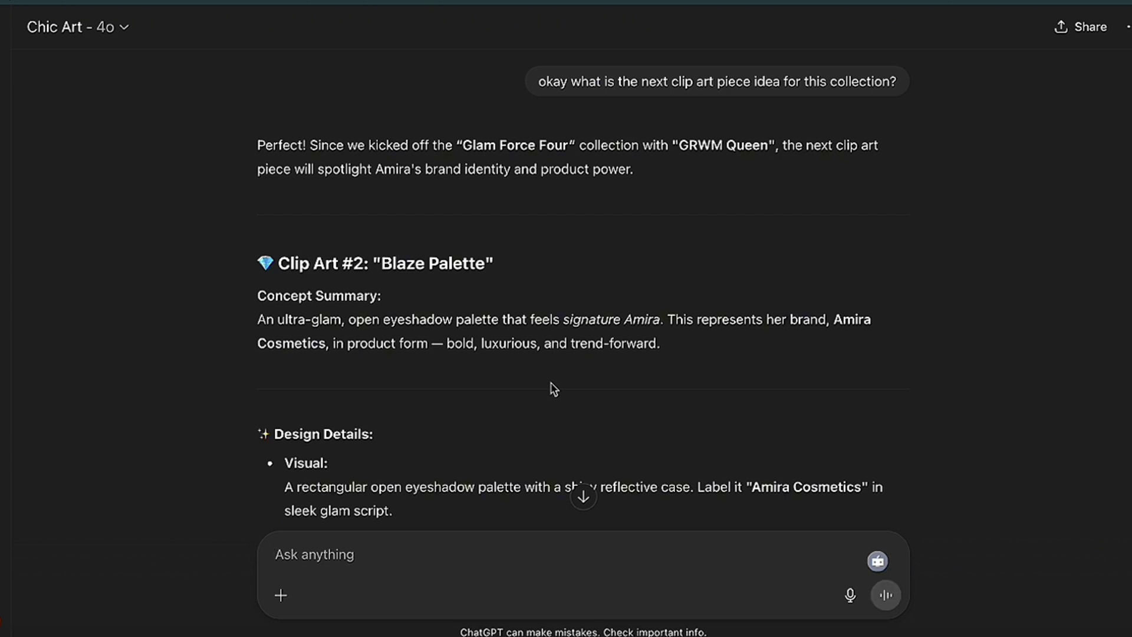
Scroll through the Blaze Palette eyeshadow concept and its generated image
scroll(553, 389, down, 1)
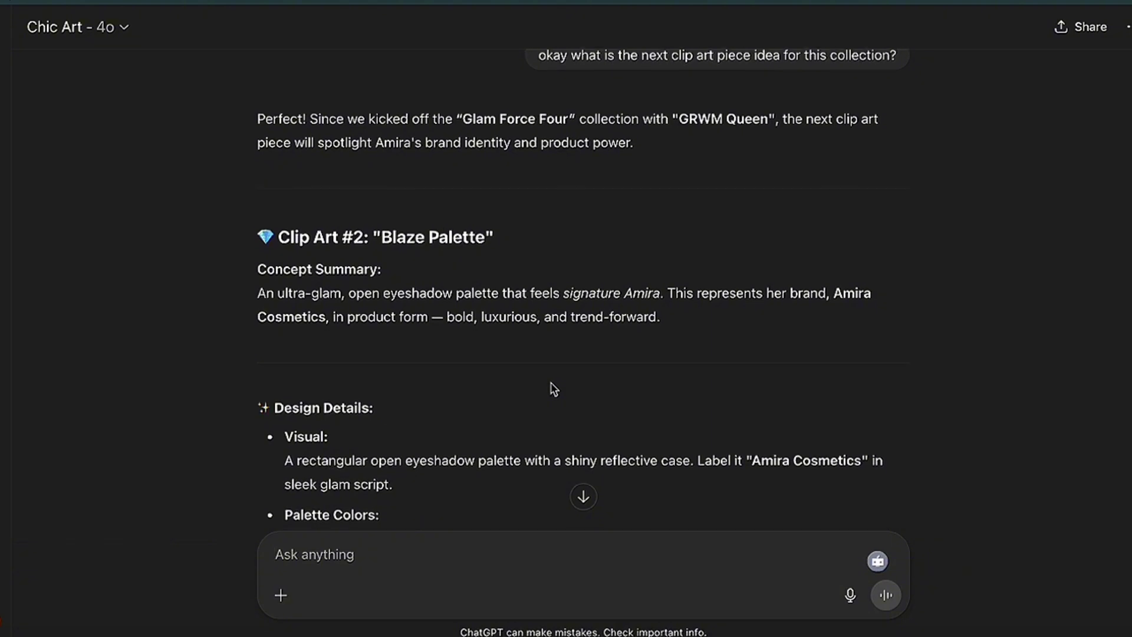
scroll(553, 389, down, 10)
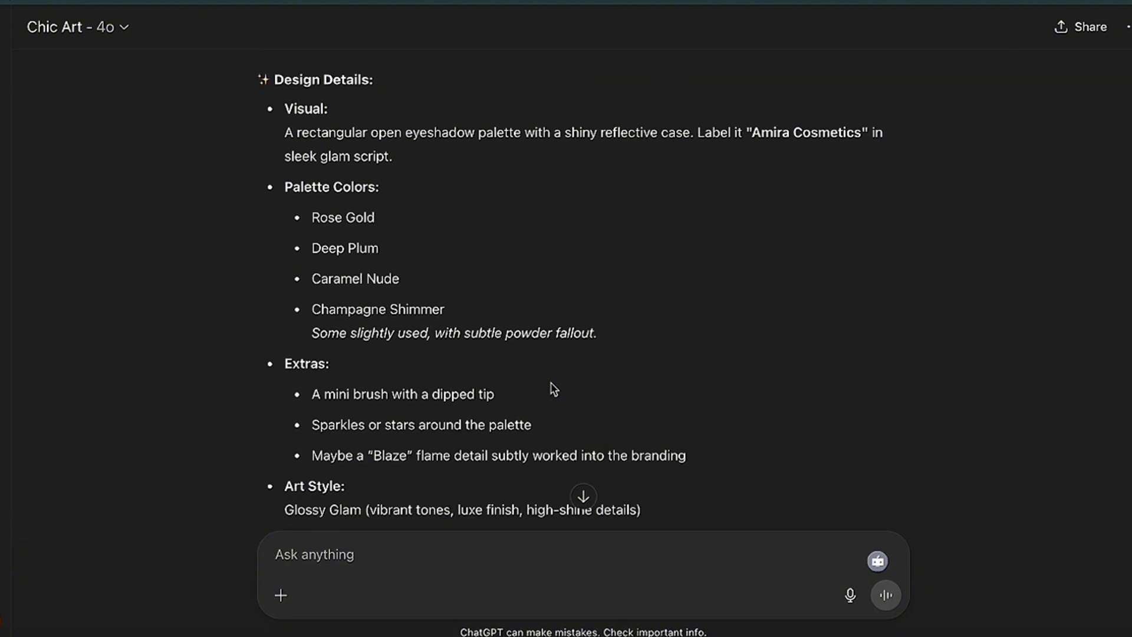
scroll(553, 389, down, 6)
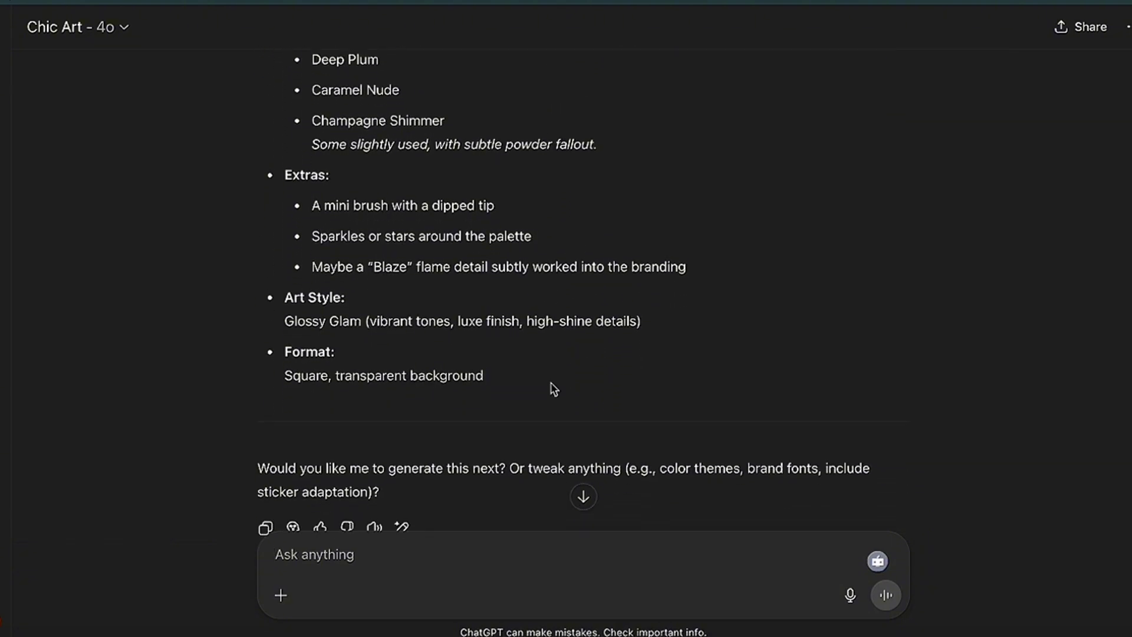
scroll(672, 330, up, 7)
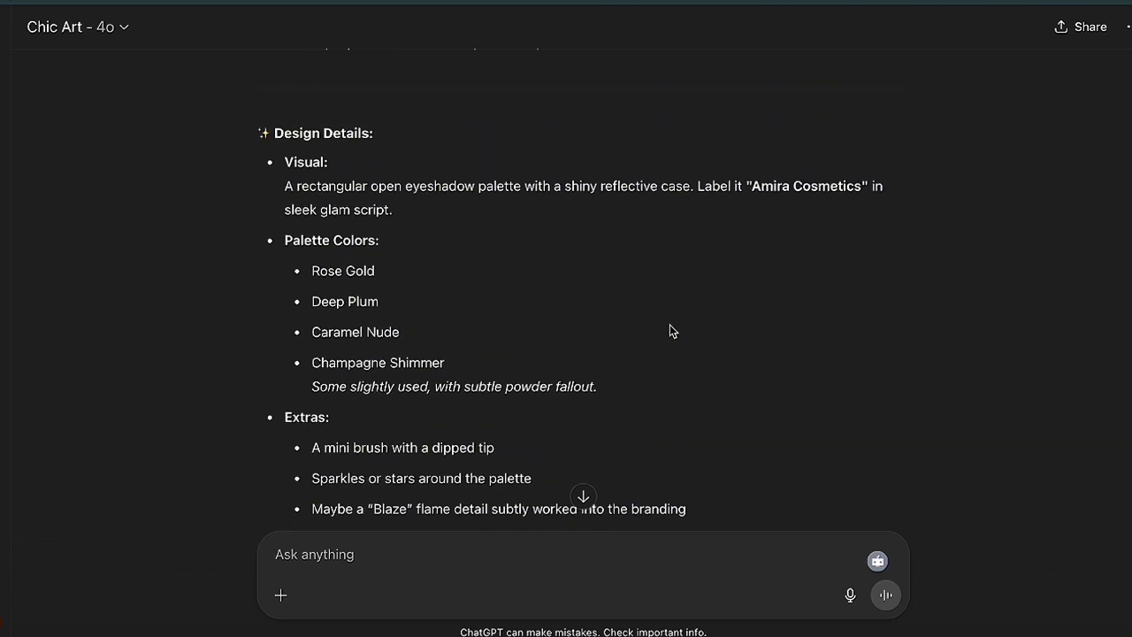
scroll(672, 332, up, 6)
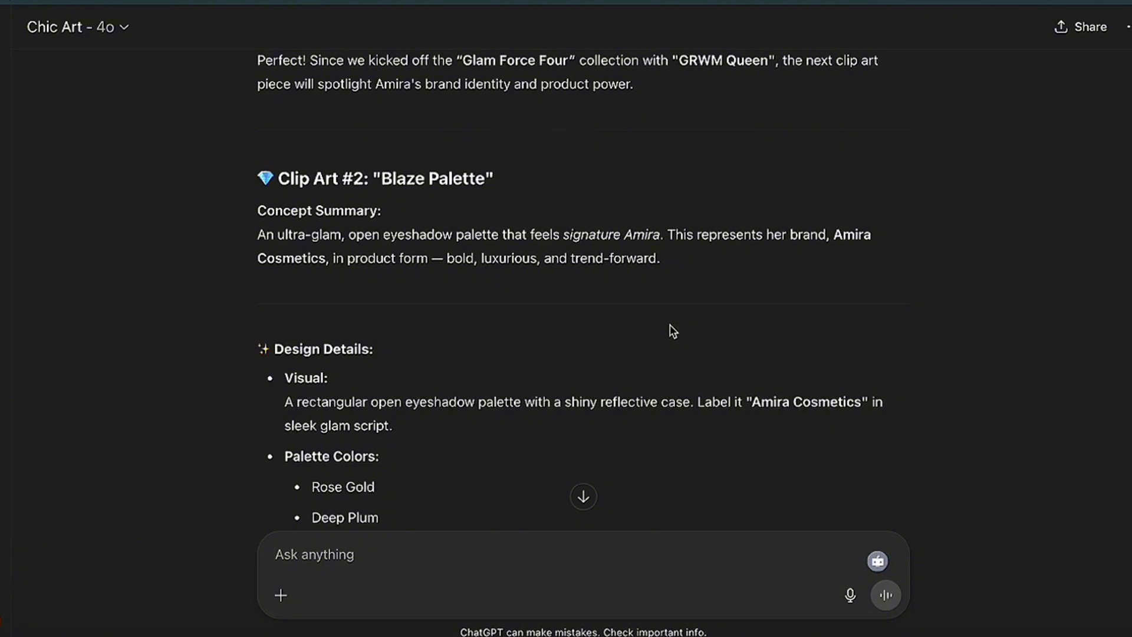
scroll(670, 326, down, 1)
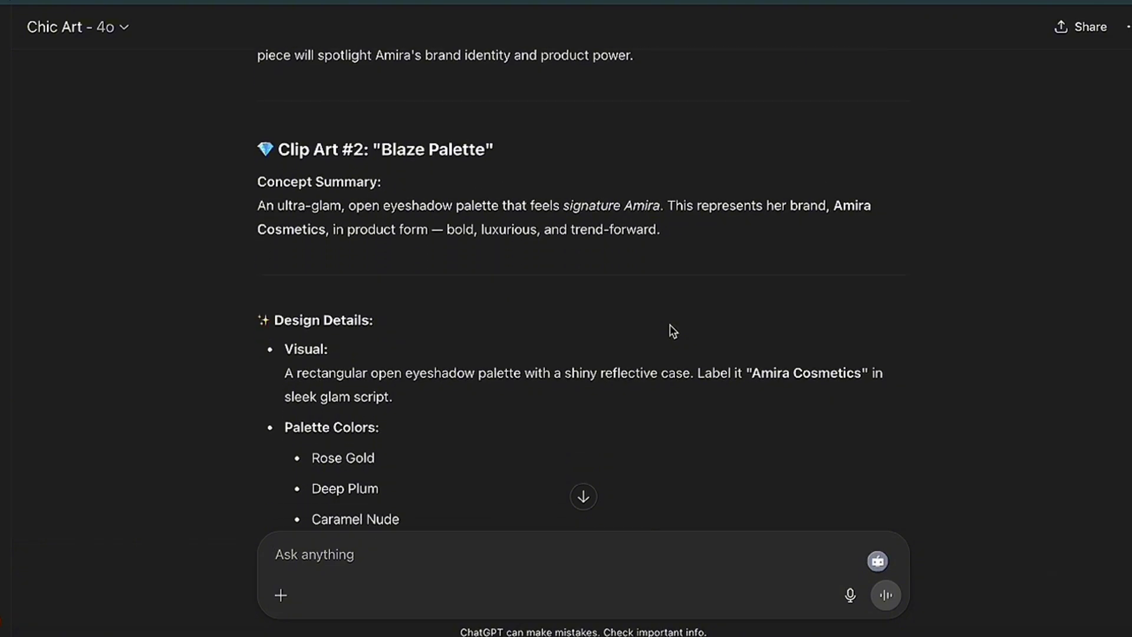
scroll(671, 326, down, 1)
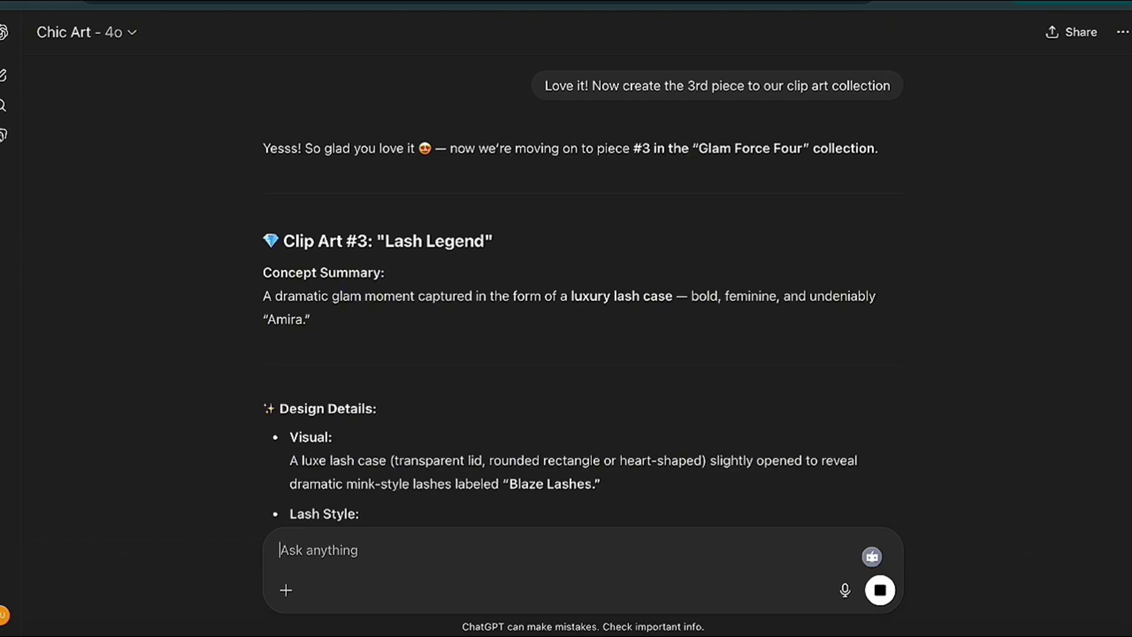
Scroll down to follow the Lash Legend reply and the Blaze Lashes case image
scroll(492, 307, down, 5)
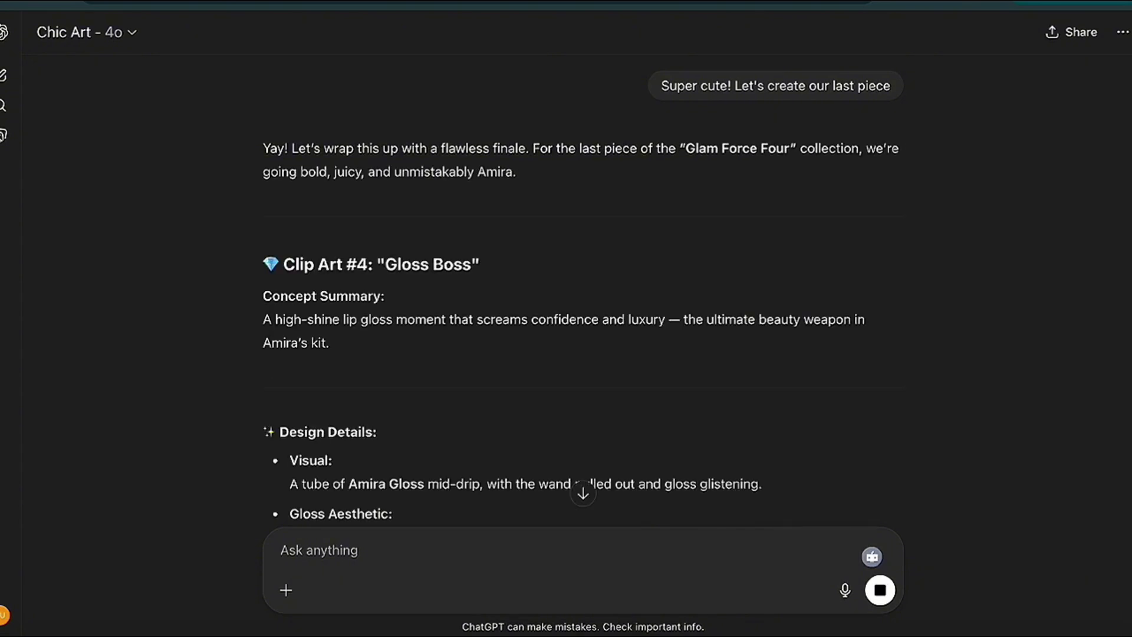
Scroll through the Gloss Boss Amira Gloss image and the reply to the vault request
scroll(495, 448, down, 2)
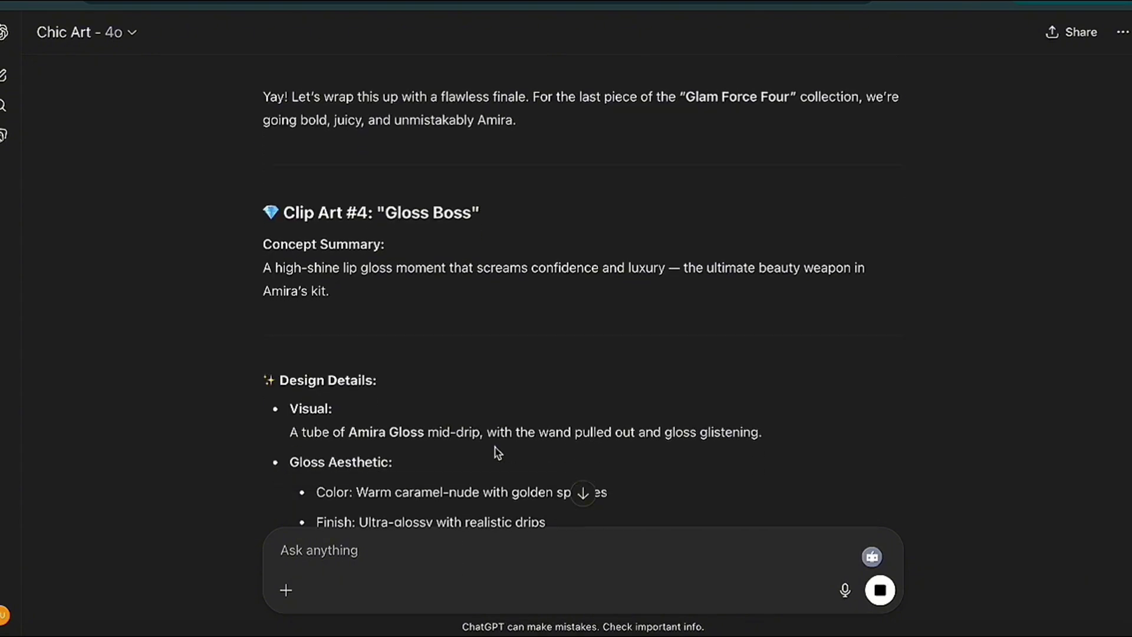
scroll(495, 451, down, 1)
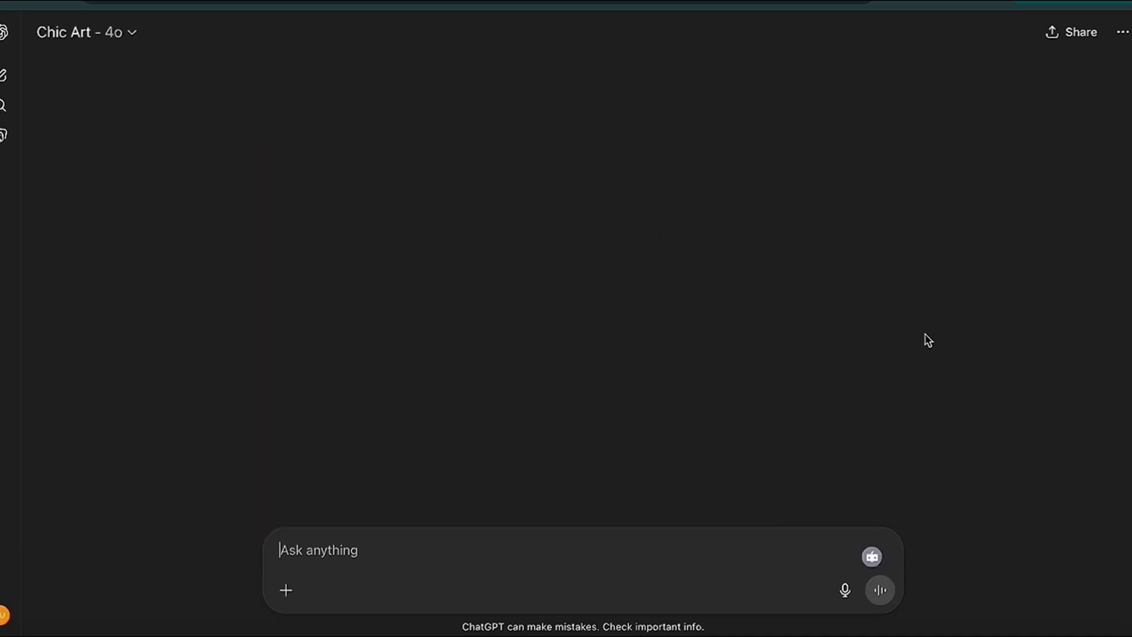
scroll(928, 340, up, 1)
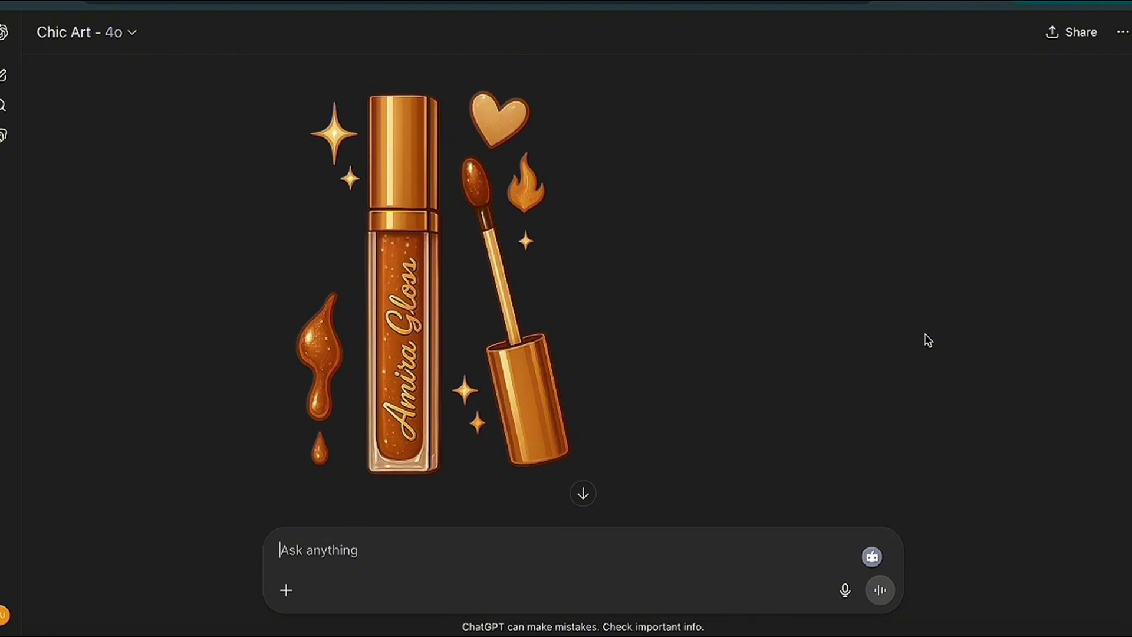
scroll(928, 340, up, 3)
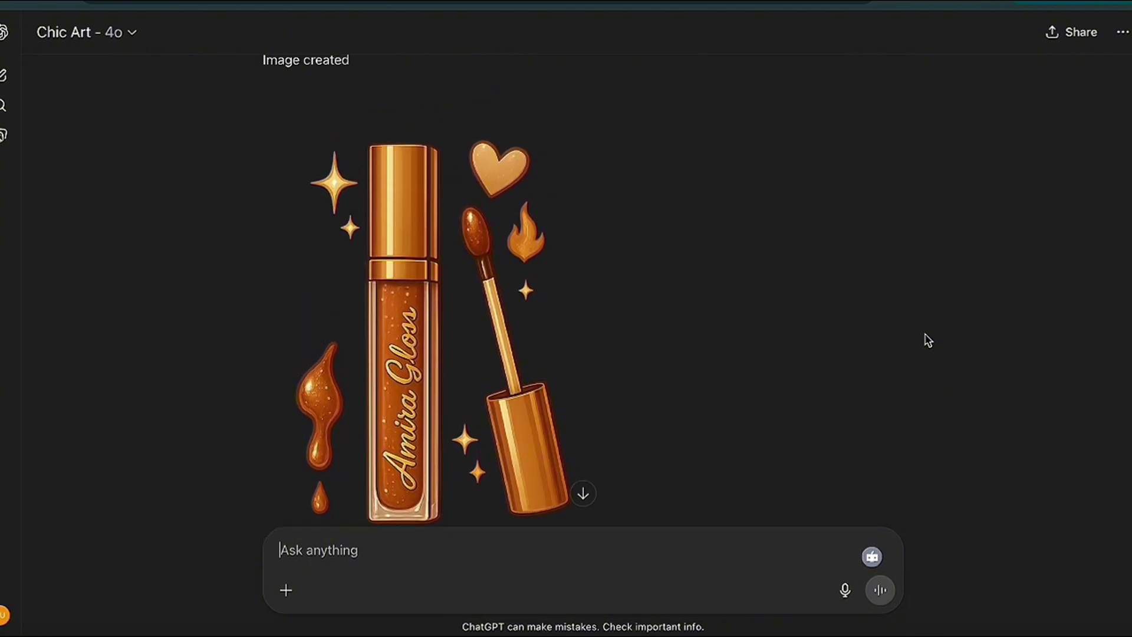
scroll(926, 339, up, 1)
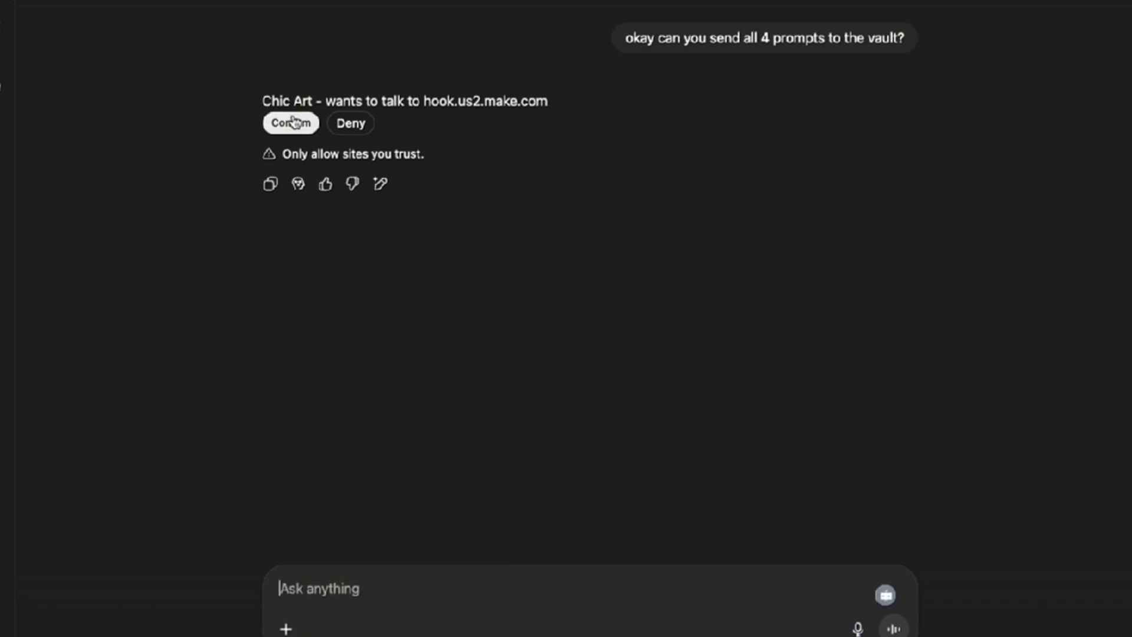
Confirm the connector's request to send the four prompts to hook.us2.make.com
click(292, 121)
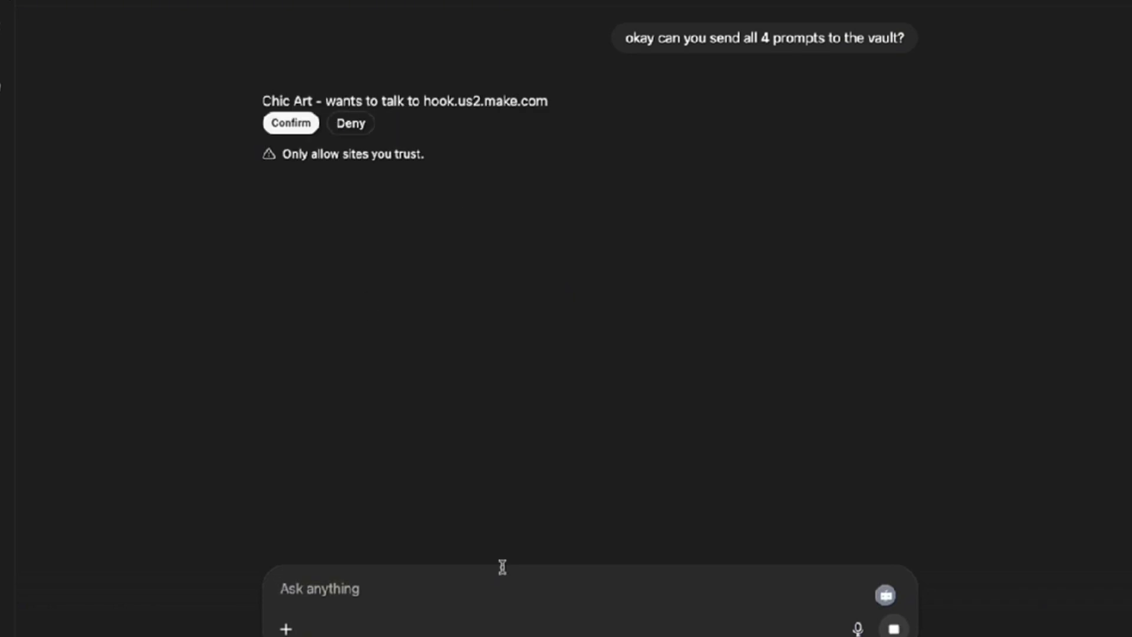
click(293, 122)
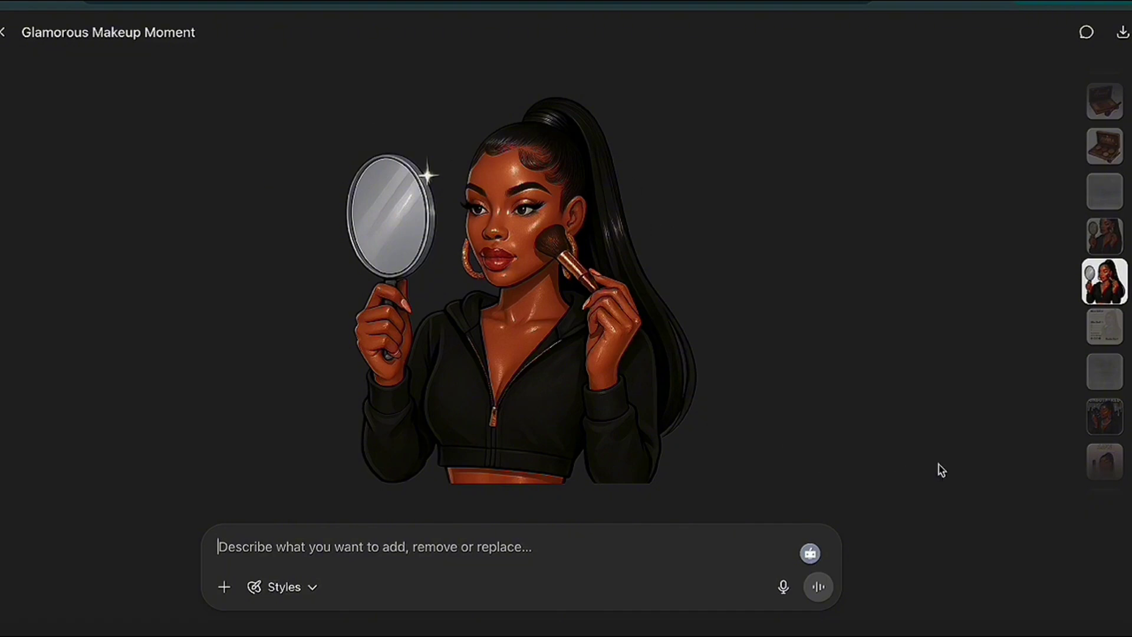
Scroll through the palette, lash case and lip gloss images in the image viewer
scroll(941, 470, up, 4)
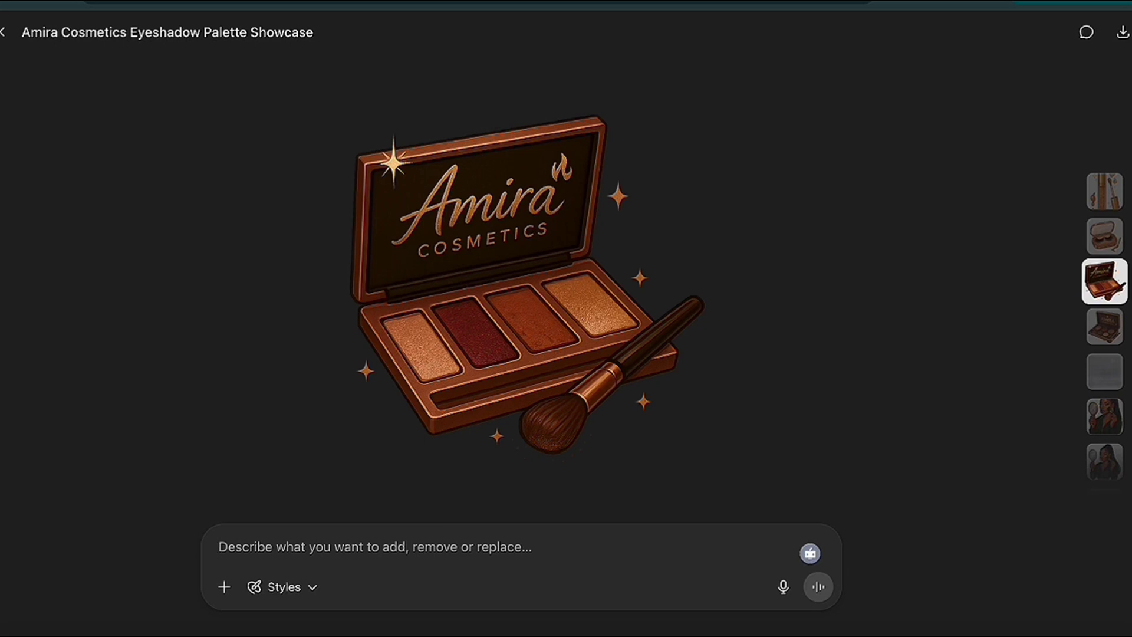
scroll(726, 168, up, 1)
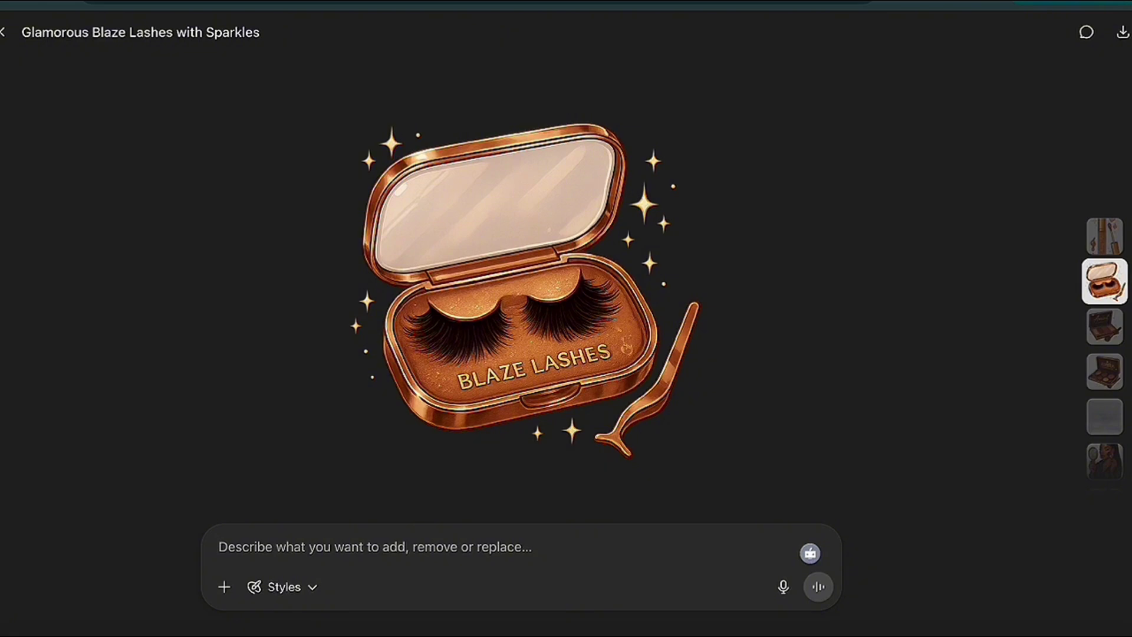
scroll(510, 278, up, 1)
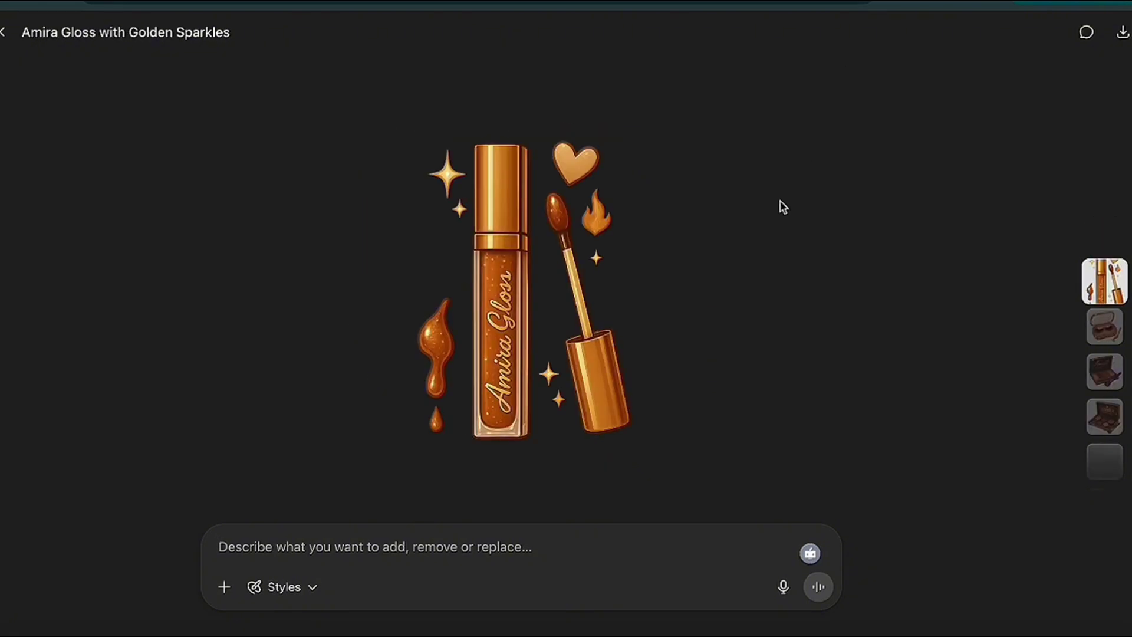
scroll(521, 291, up, 1)
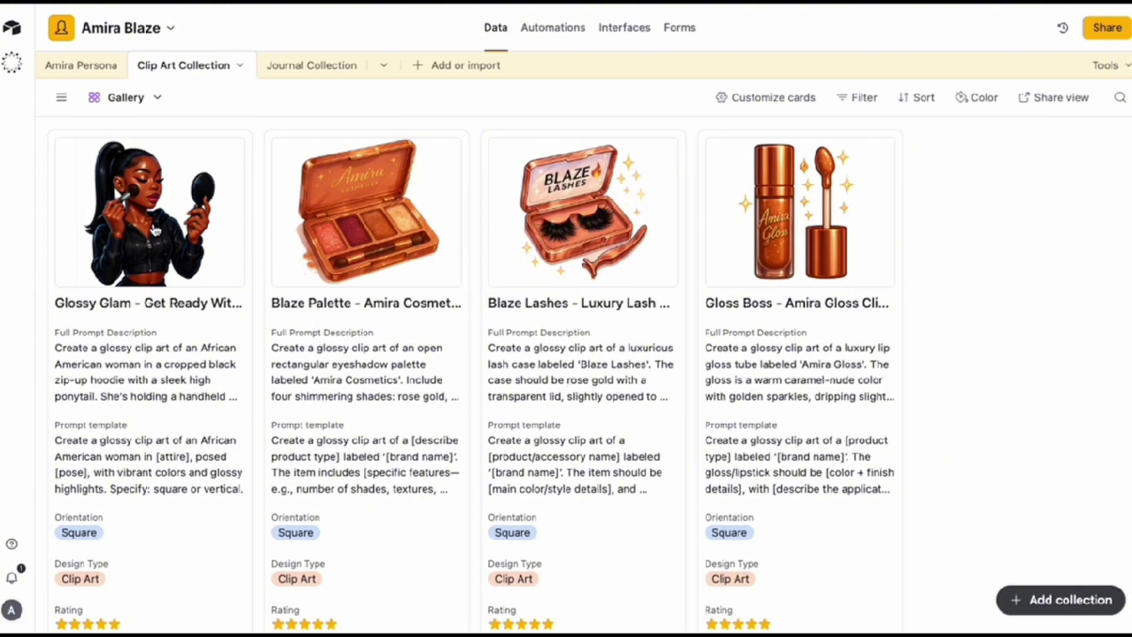
Expand the Glossy Glam – Get Ready With Me record and view its 1.8 MB PNG full-size
click(155, 230)
scroll(368, 433, down, 5)
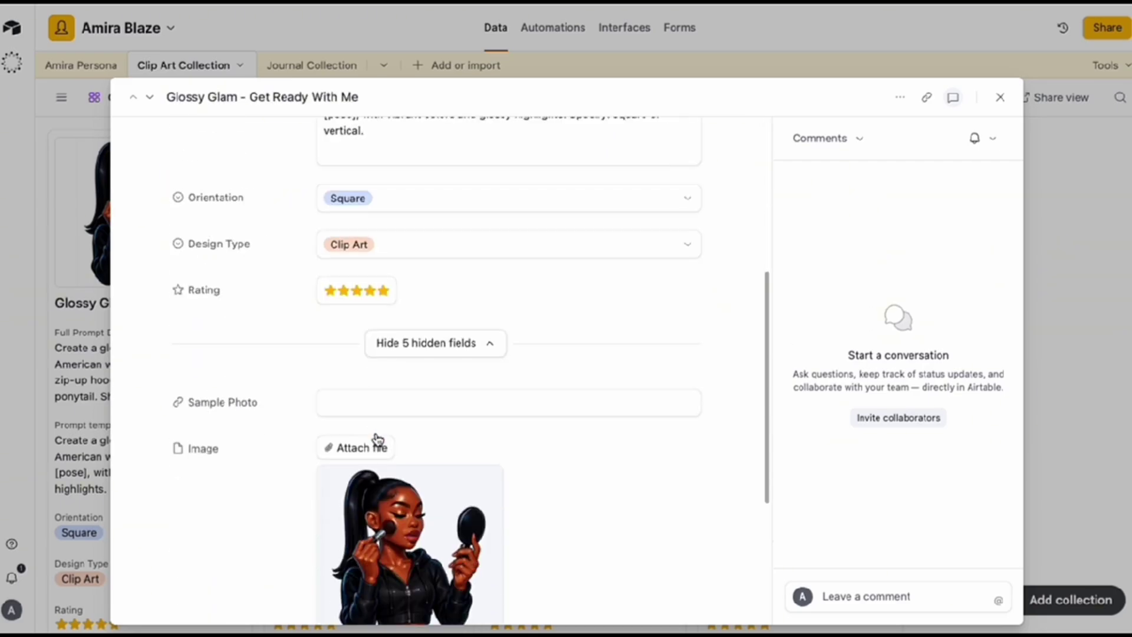
scroll(378, 440, down, 2)
click(384, 404)
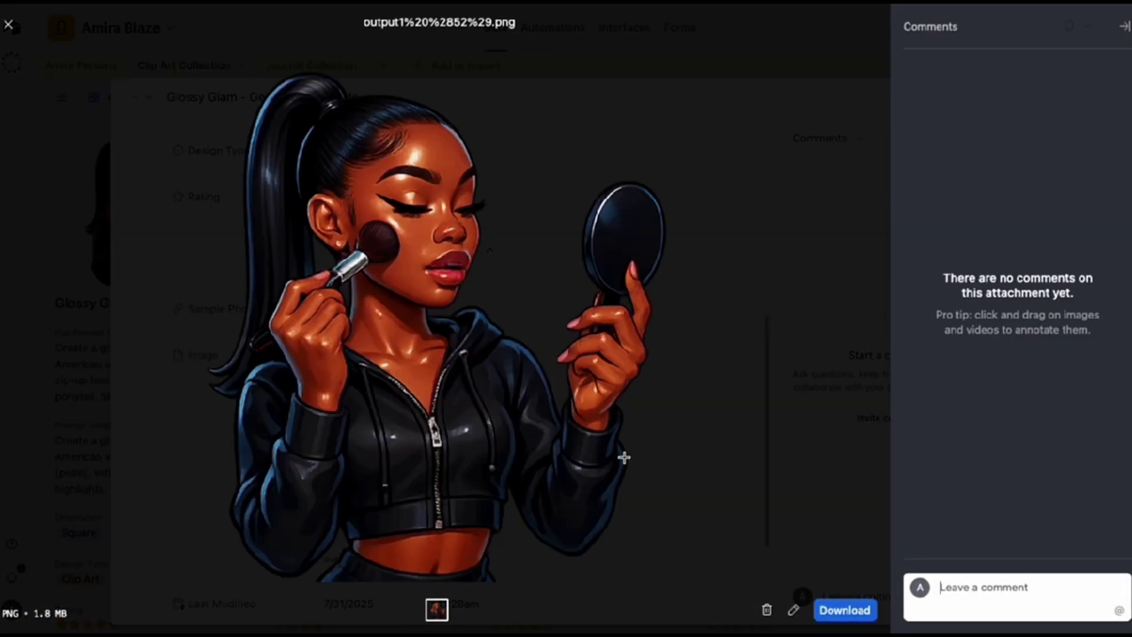